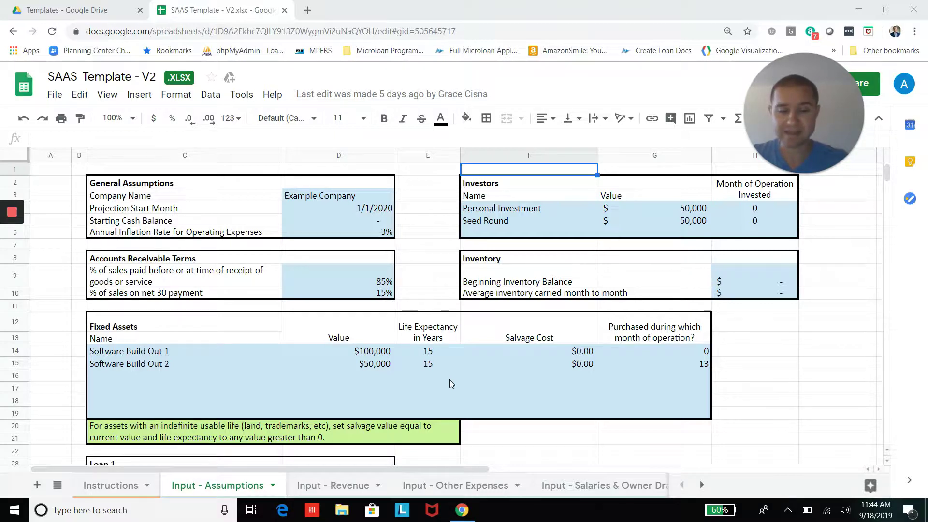
Scroll the assumptions sheet down to the Loan 1, Loan 2 and Loan 3 terms, then open Input - Revenue.
left_click(606, 462)
scroll(605, 461, "down", 1)
key("Down")
key("Down")
key("Down")
key("Down")
key("Down")
key("Down")
key("Down")
key("Down")
key("Down")
key("Down")
key("Down")
key("Down")
key("Down")
key("Down")
key("Down")
key("Down")
key("Down")
key("Down")
key("Down")
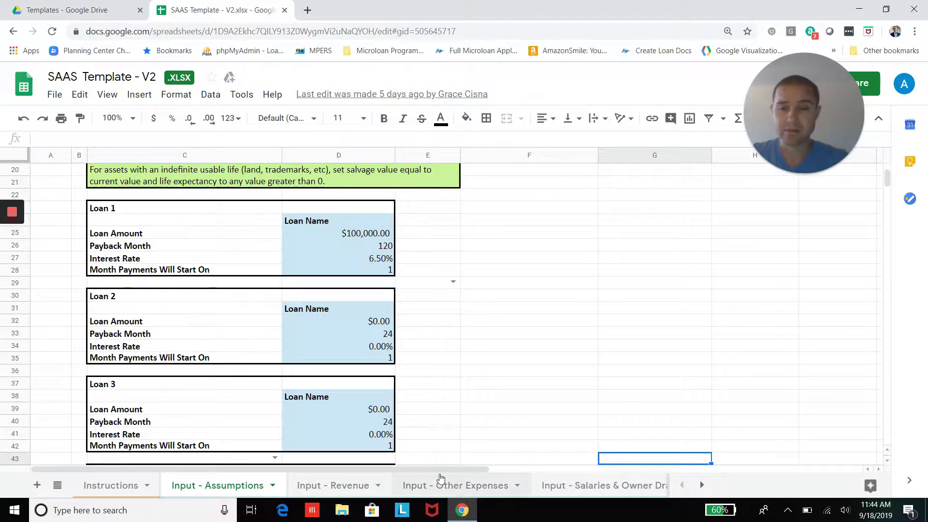
left_click(347, 489)
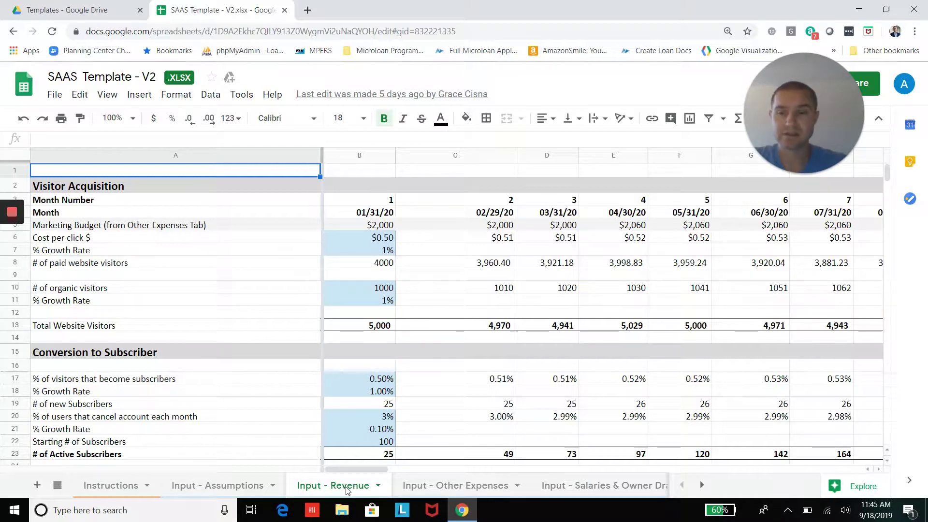
Step down from the monthly cancellation rate row through active subscribers to Subscription Level 2.
left_click(237, 419)
key("Down")
key("Down")
key("Down")
key("Down")
key("Down")
key("Down")
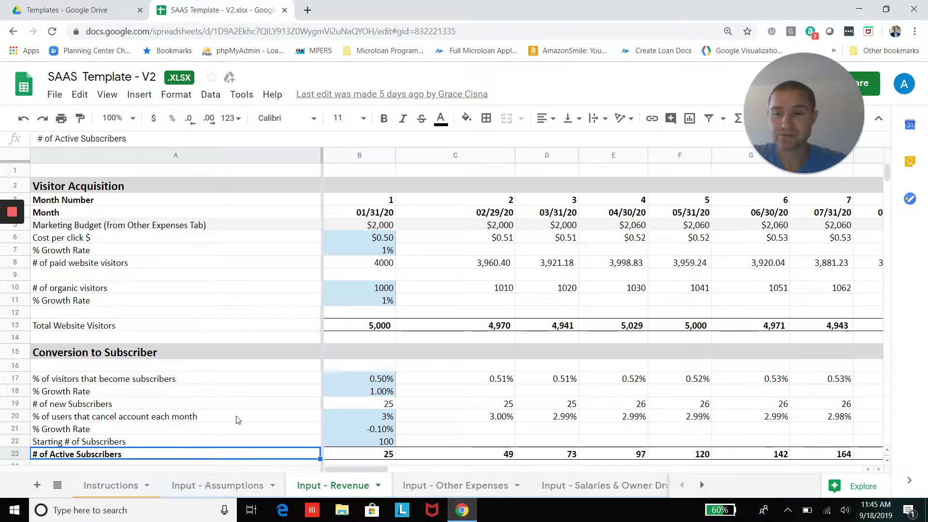
key("Down")
key("Down")
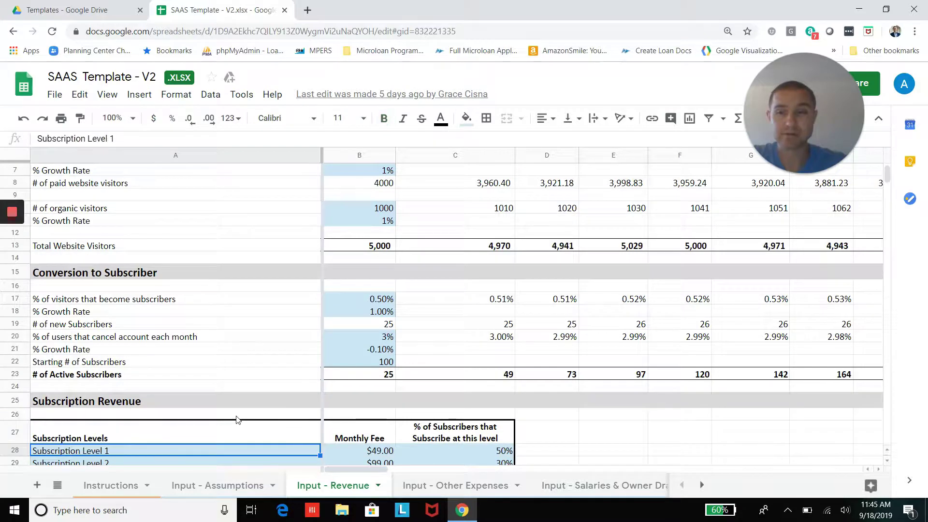
key("Down")
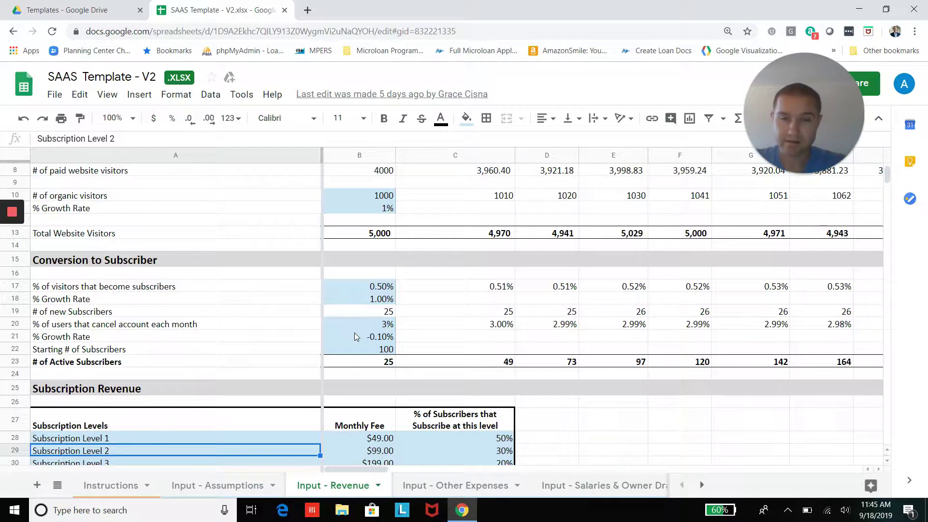
Inspect the B23 active-subscriber and Level 3 revenue formulas, down to Total Subscription Revenue.
left_click(358, 362)
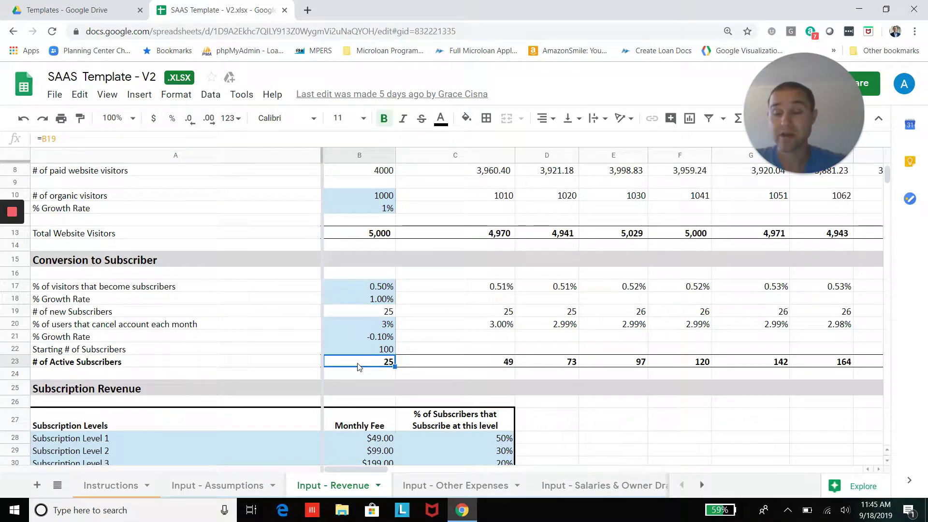
key("Down")
key("Down")
key("Down")
key("Down")
key("Down")
key("Down")
key("Down")
key("Down")
key("Down")
key("Down")
key("Down")
key("Down")
key("Down")
key("Down")
key("Down")
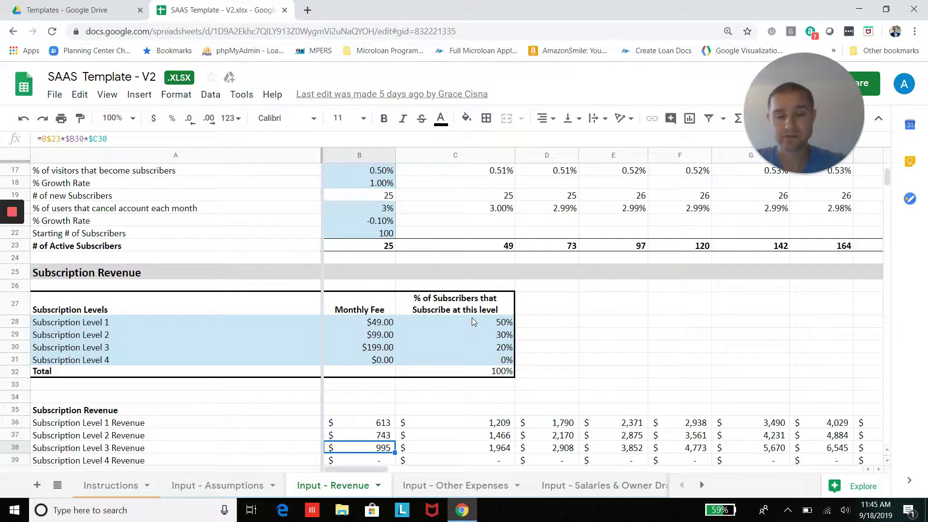
key("Down")
key("Down")
key("Down")
key("Down")
key("Down")
key("Down")
key("Down")
key("Down")
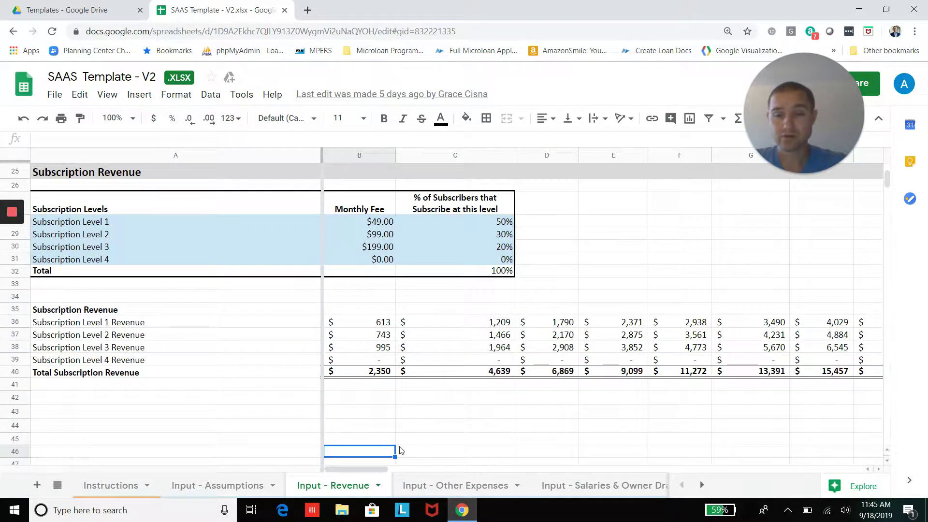
left_click(422, 486)
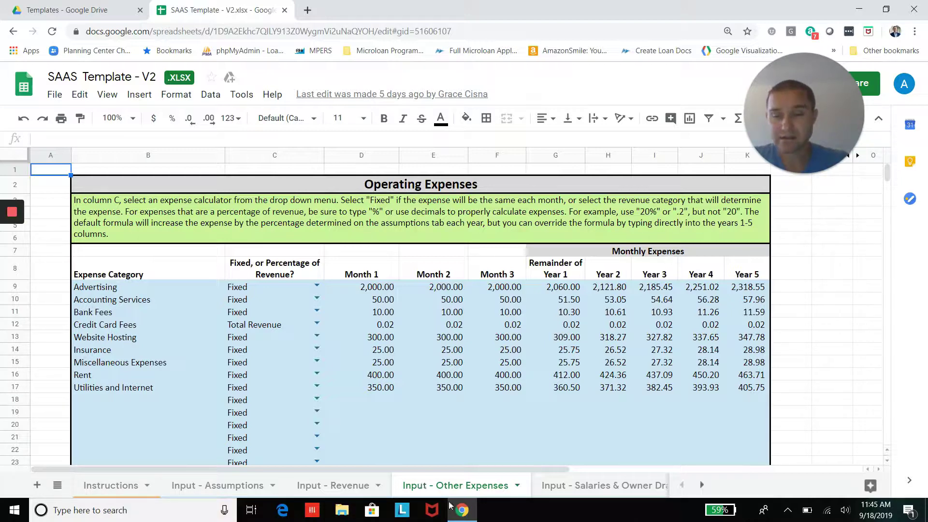
Show the Credit Card Fees and Bank Fees calculation choices, keeping Bank Fees as Fixed.
left_click(316, 324)
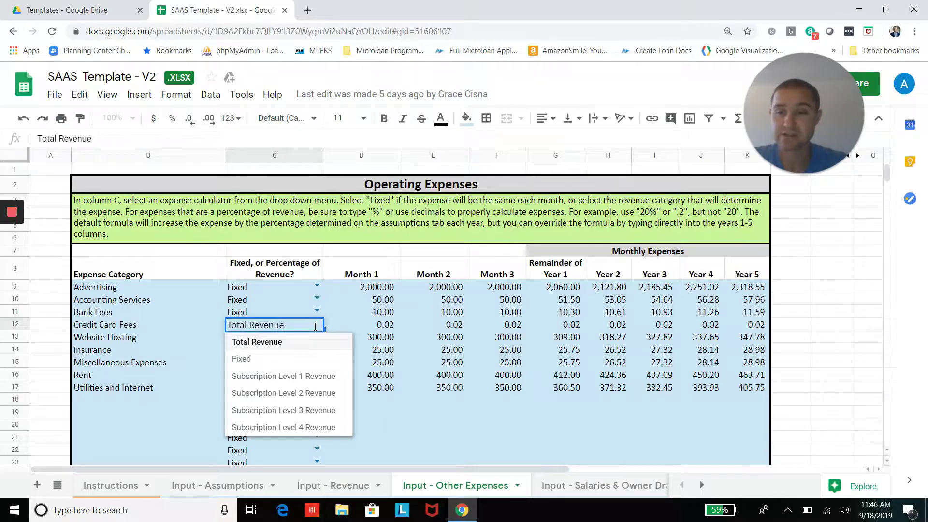
left_click(321, 310)
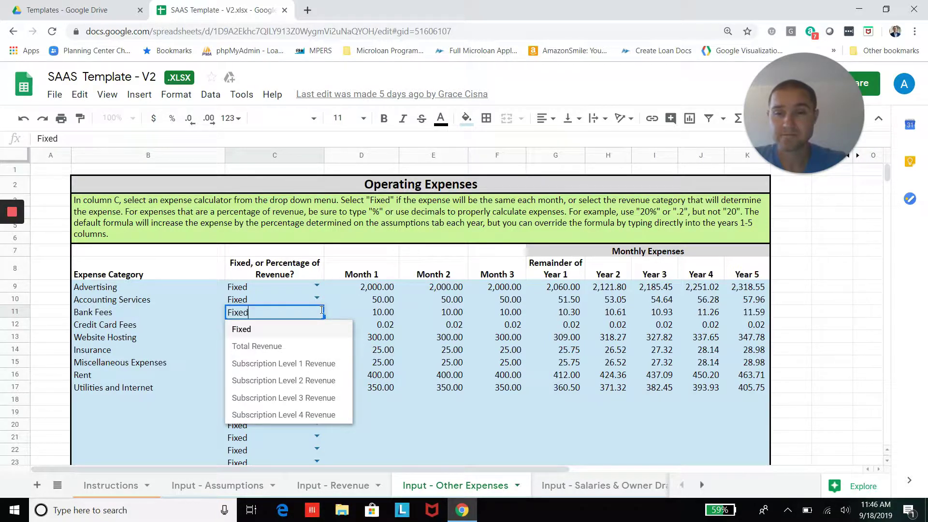
left_click(351, 313)
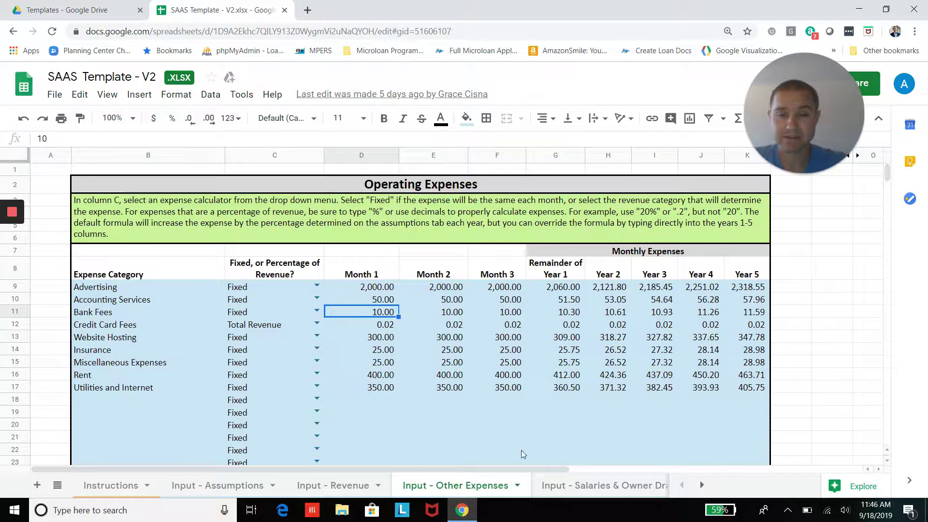
left_click(583, 493)
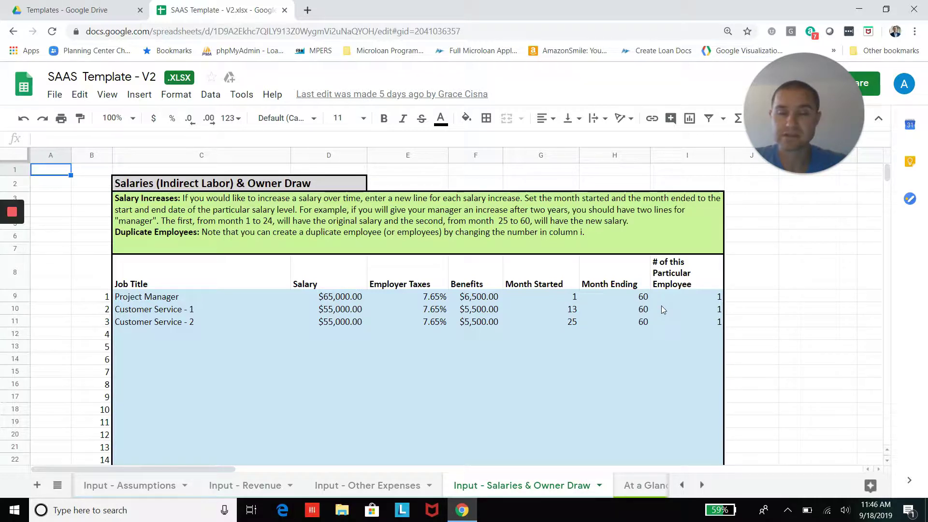
Open At a Glance and scroll past the annual sales chart to the Net Profit Margin chart.
left_click(634, 485)
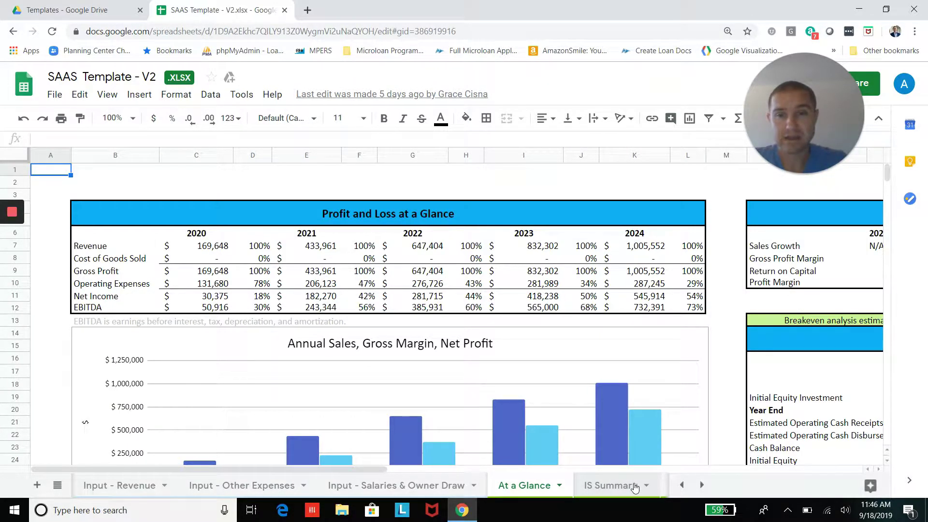
key("Down")
key("Down")
key("Down")
key("Down")
key("Down")
key("Down")
key("Down")
key("Down")
key("Down")
key("Down")
key("Down")
key("Down")
key("Down")
key("Down")
key("Down")
key("Down")
key("Down")
key("Down")
key("Down")
key("Down")
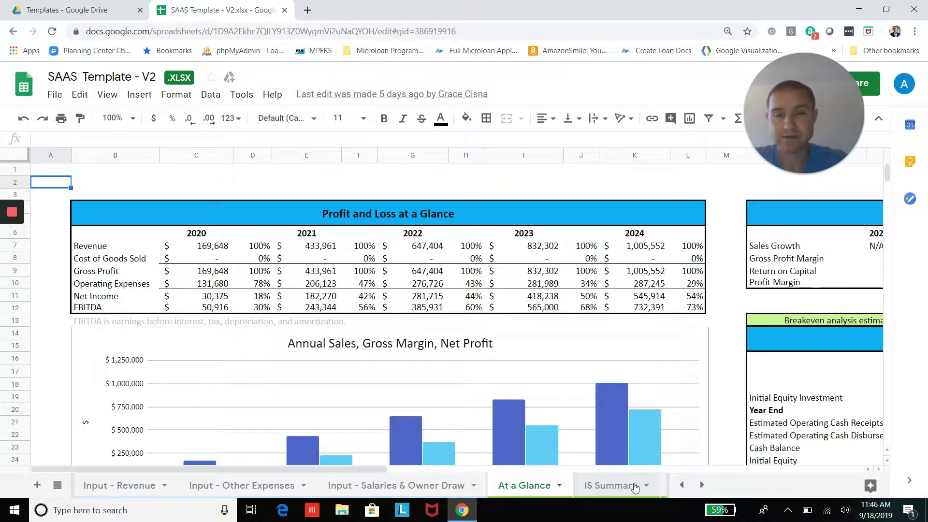
key("Down")
key("Down")
key("Down")
key("Down")
key("Down")
key("Down")
key("Down")
key("Down")
key("Down")
key("Down")
key("Down")
key("Down")
key("Down")
key("Down")
key("Down")
key("Down")
key("Down")
key("Down")
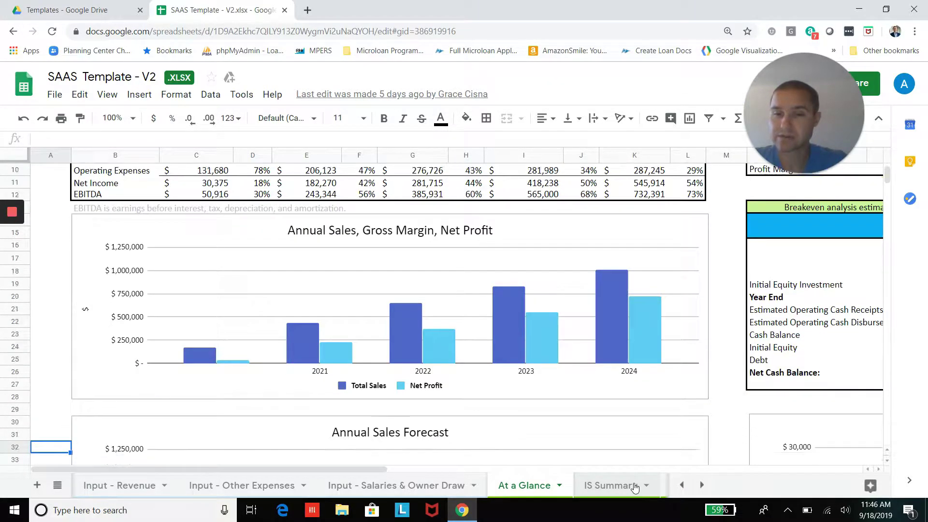
key("Down")
key("Down")
key("Down")
key("Down")
key("Down")
key("Down")
key("Down")
key("Down")
key("Down")
key("Down")
key("Down")
key("Down")
key("Down")
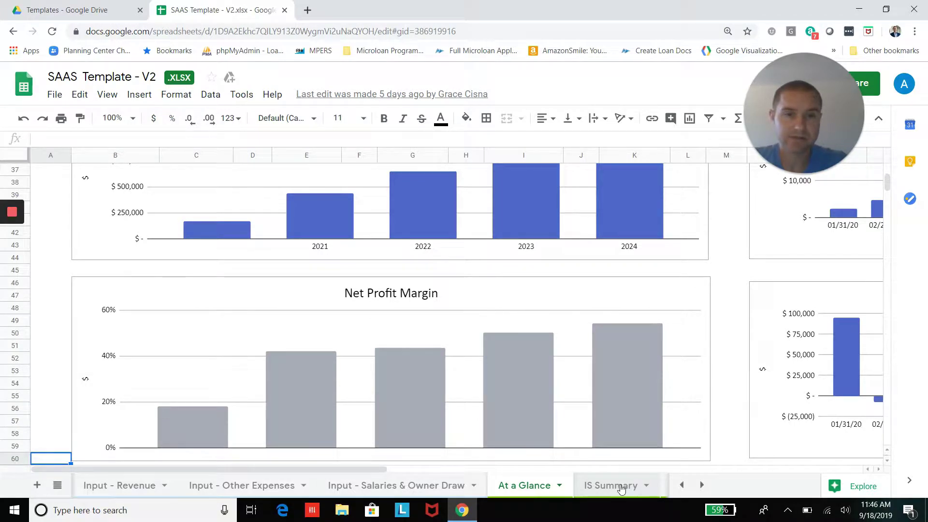
left_click(619, 488)
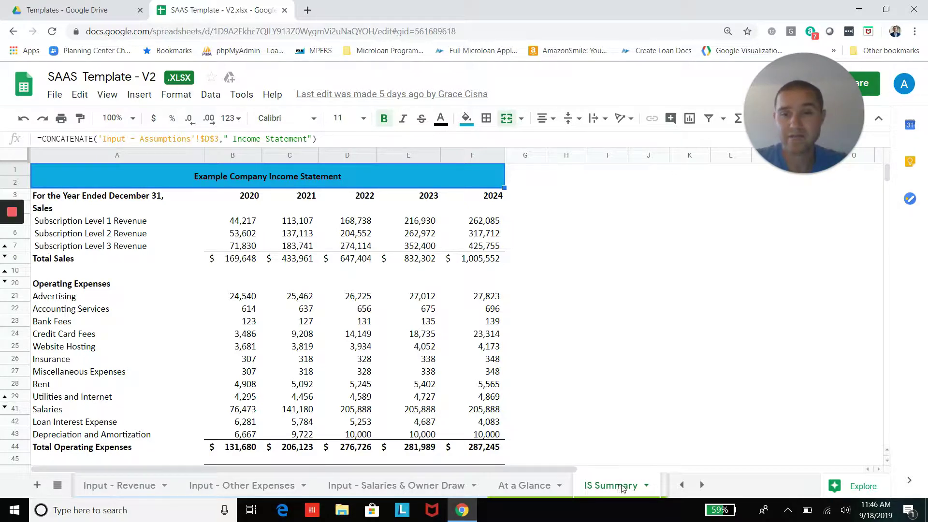
Scroll the sheet tabs right and view the CF Summary and BS Summary sheets.
left_click(701, 485)
left_click(701, 487)
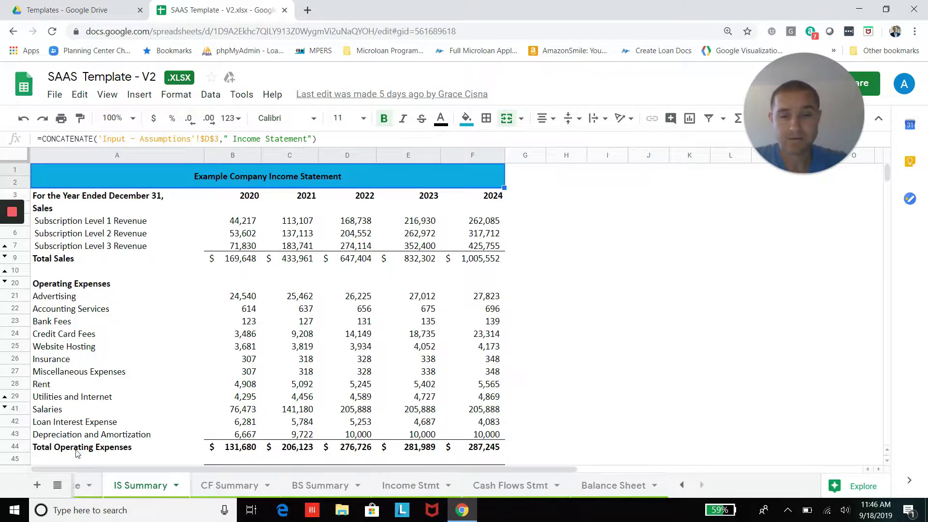
left_click(211, 485)
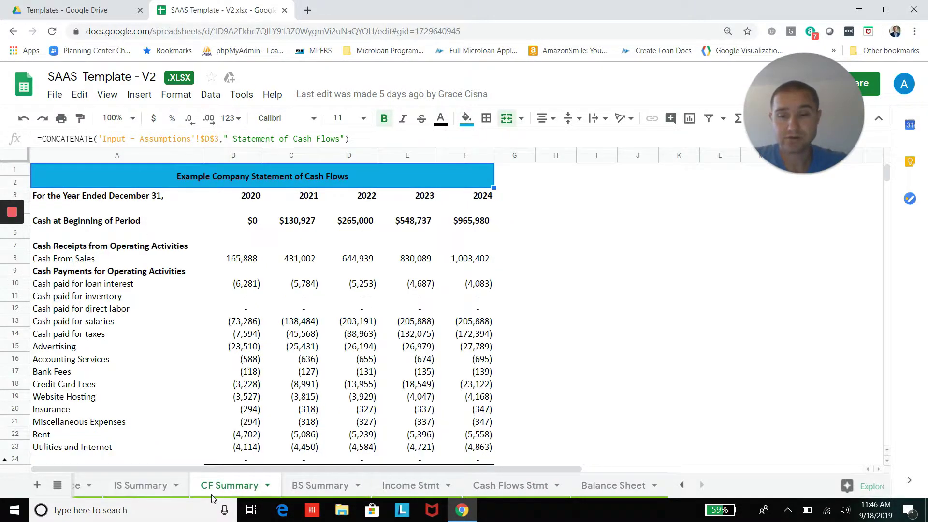
left_click(313, 485)
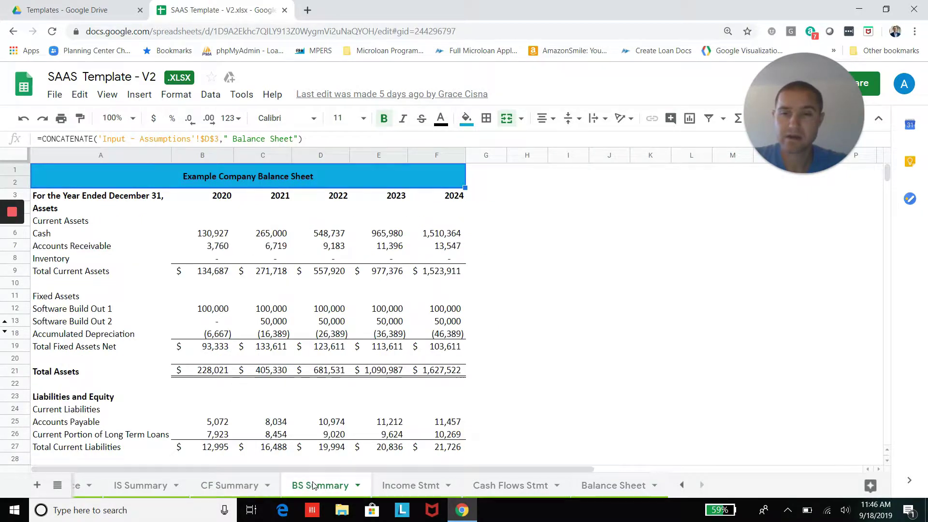
View the monthly Income Stmt, Cash Flows Stmt and Balance Sheet in turn.
left_click(412, 485)
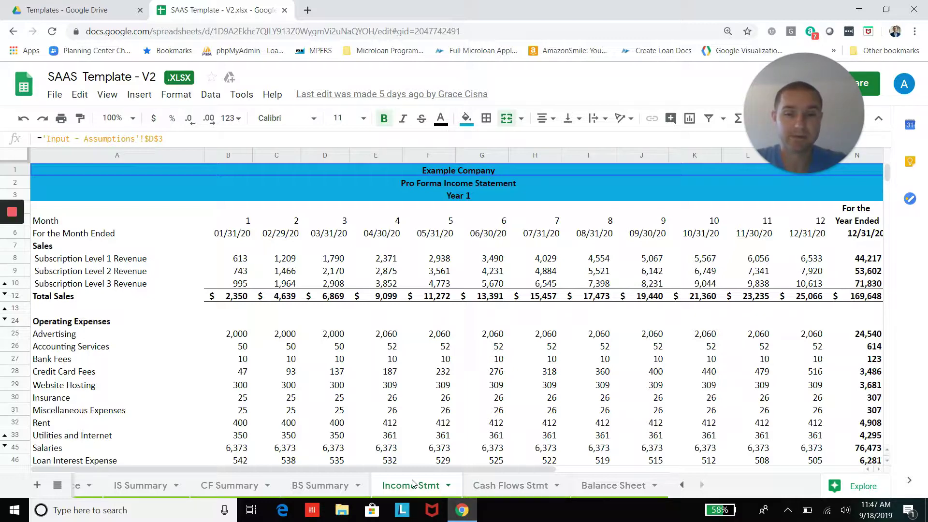
left_click(495, 487)
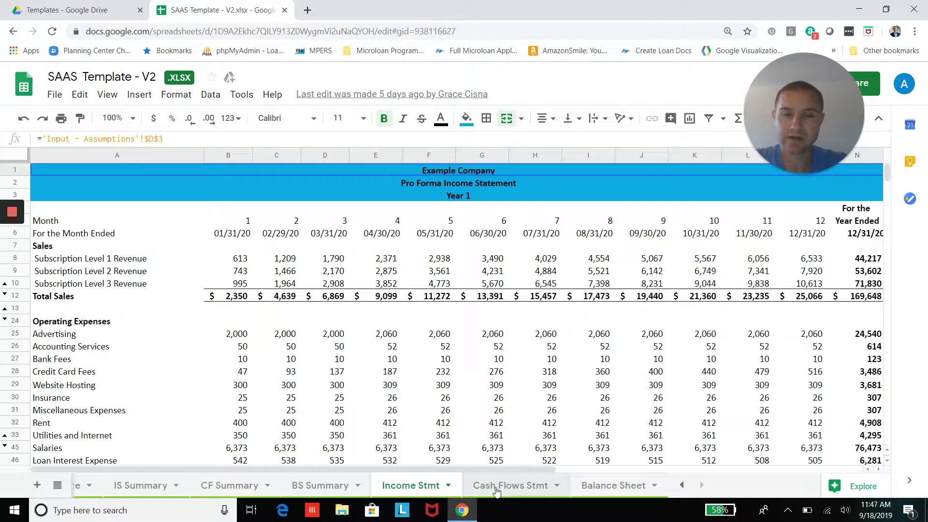
left_click(593, 486)
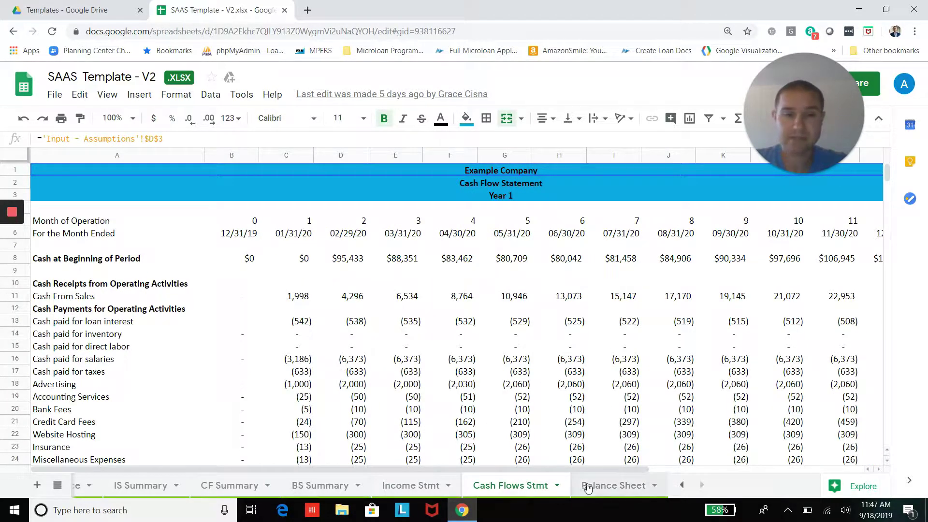